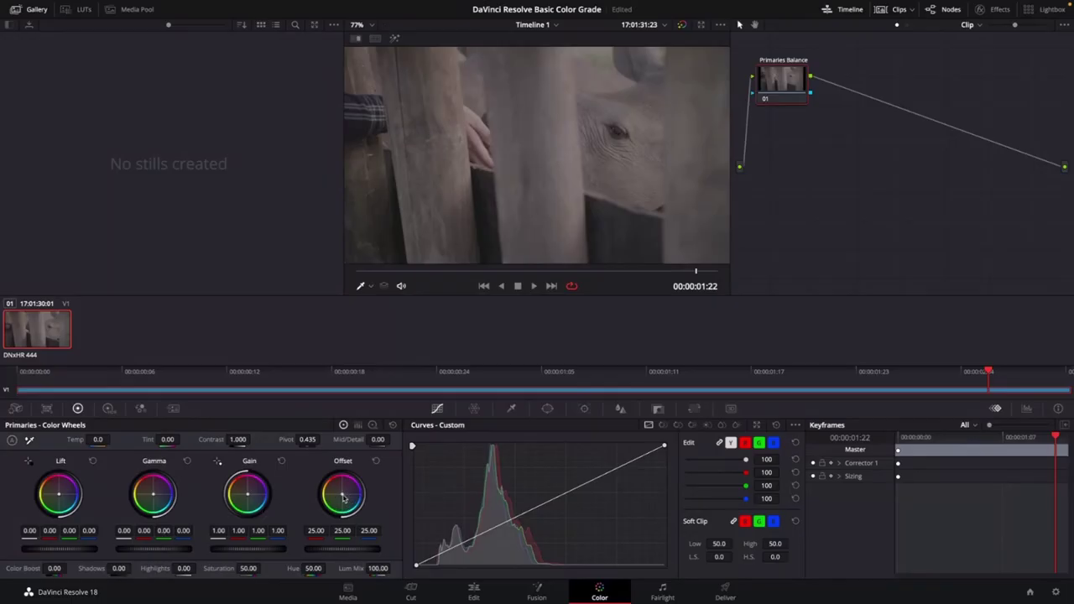
Try a green Offset shift and reset it, then set Lift to -0.03 and Gain to 1.39
{"action": "mouse_move", "coordinate": [343, 498]}
{"action": "left_mouse_down"}
{"action": "mouse_move", "coordinate": [334, 484]}
{"action": "mouse_move", "coordinate": [351, 505]}
{"action": "mouse_move", "coordinate": [340, 506]}
{"action": "mouse_move", "coordinate": [357, 500]}
{"action": "mouse_move", "coordinate": [369, 531]}
{"action": "mouse_move", "coordinate": [345, 498]}
{"action": "left_mouse_up"}
{"action": "left_click", "coordinate": [377, 462]}
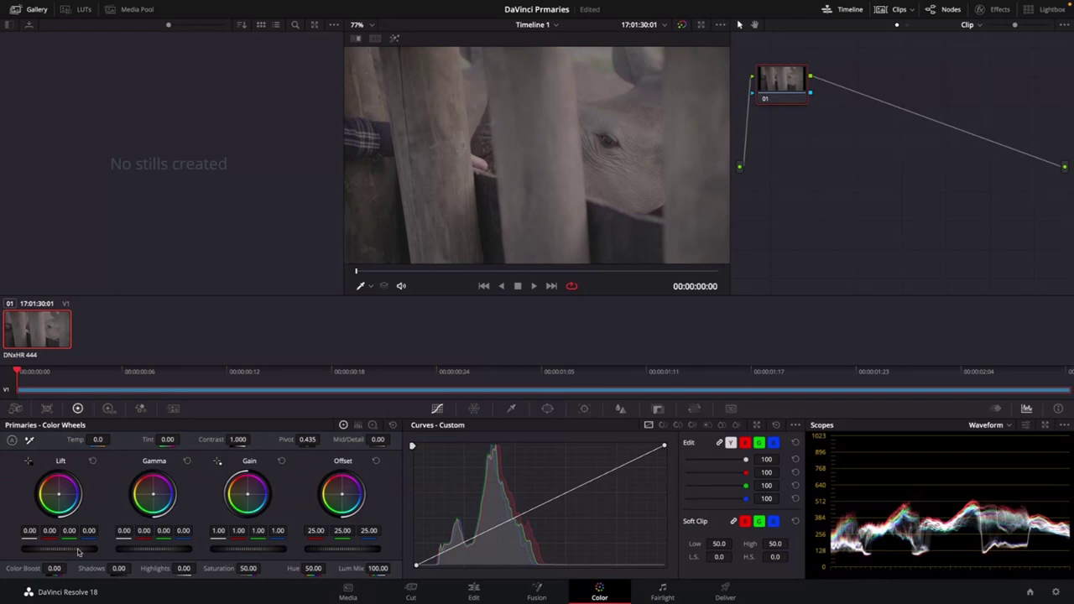
{"action": "left_click_drag", "start_coordinate": [78, 551], "coordinate": [57, 553]}
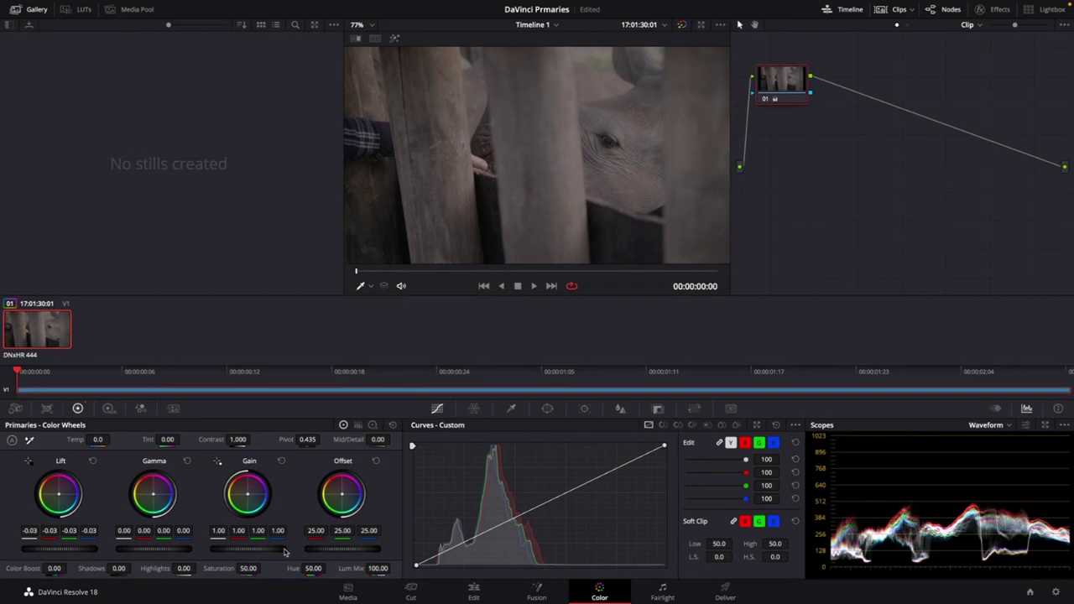
{"action": "left_click_drag", "start_coordinate": [252, 553], "coordinate": [213, 552]}
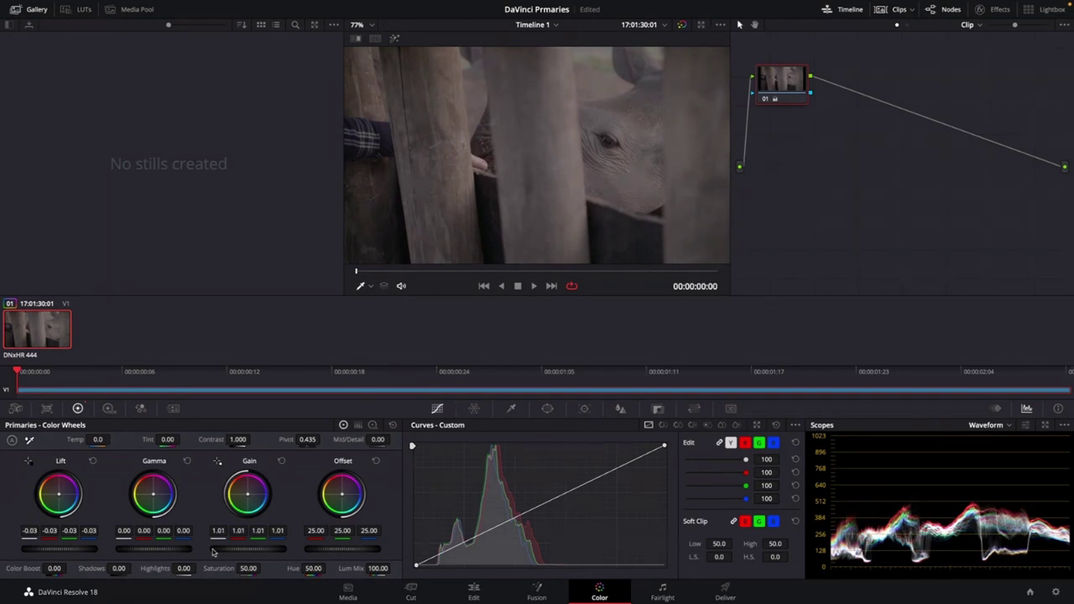
{"action": "left_click_drag", "start_coordinate": [225, 553], "coordinate": [281, 552]}
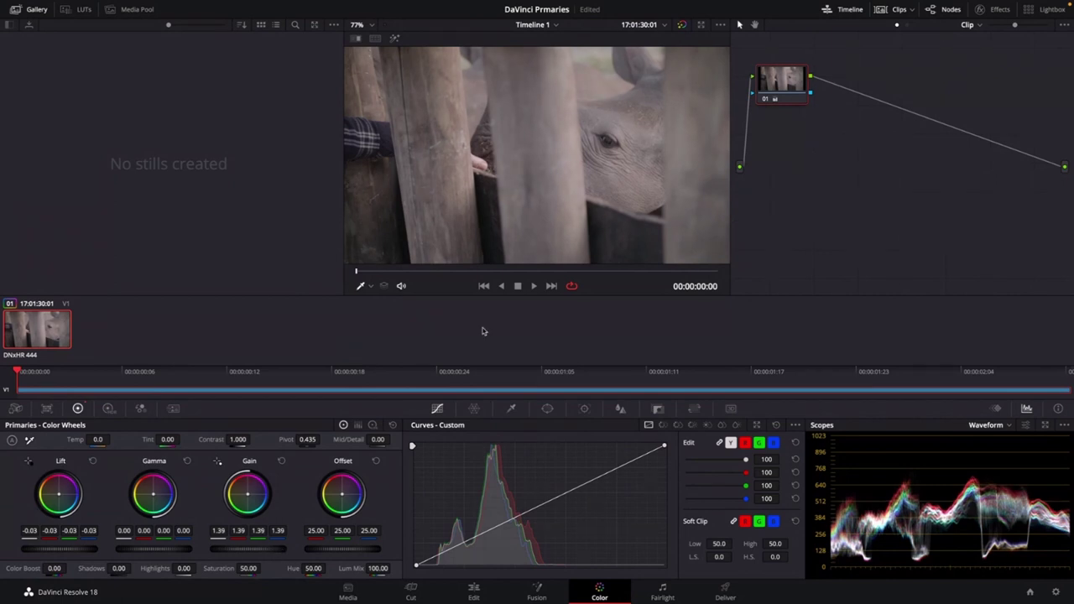
{"action": "key", "text": "ctrl+d"}
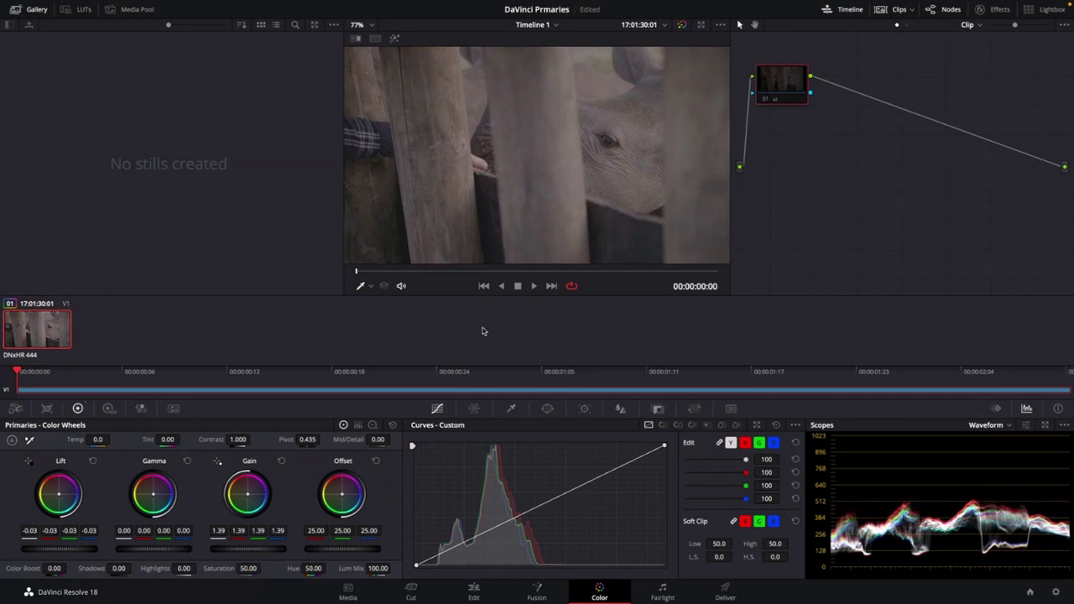
{"action": "key", "text": "ctrl+d"}
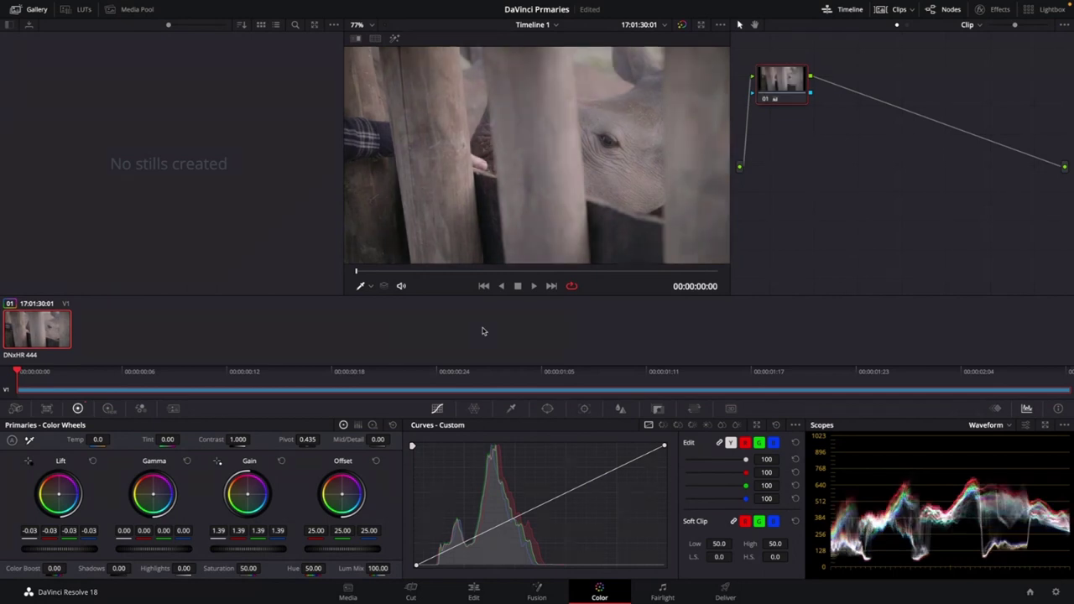
{"action": "left_click", "coordinate": [682, 25]}
{"action": "left_click", "coordinate": [682, 25]}
{"action": "left_click", "coordinate": [765, 101]}
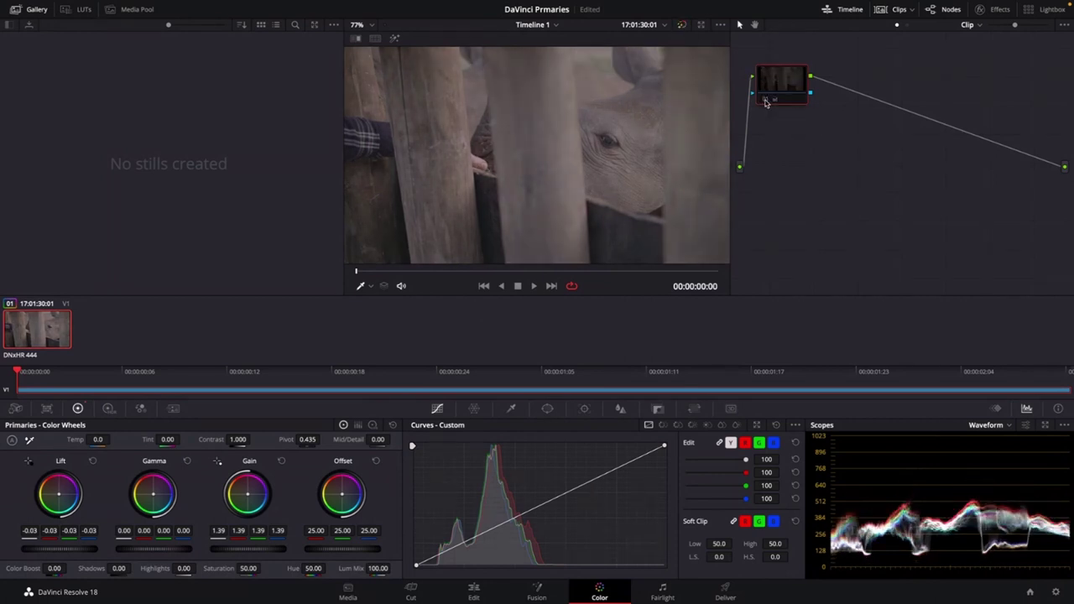
{"action": "left_click", "coordinate": [766, 101]}
{"action": "left_click", "coordinate": [765, 101]}
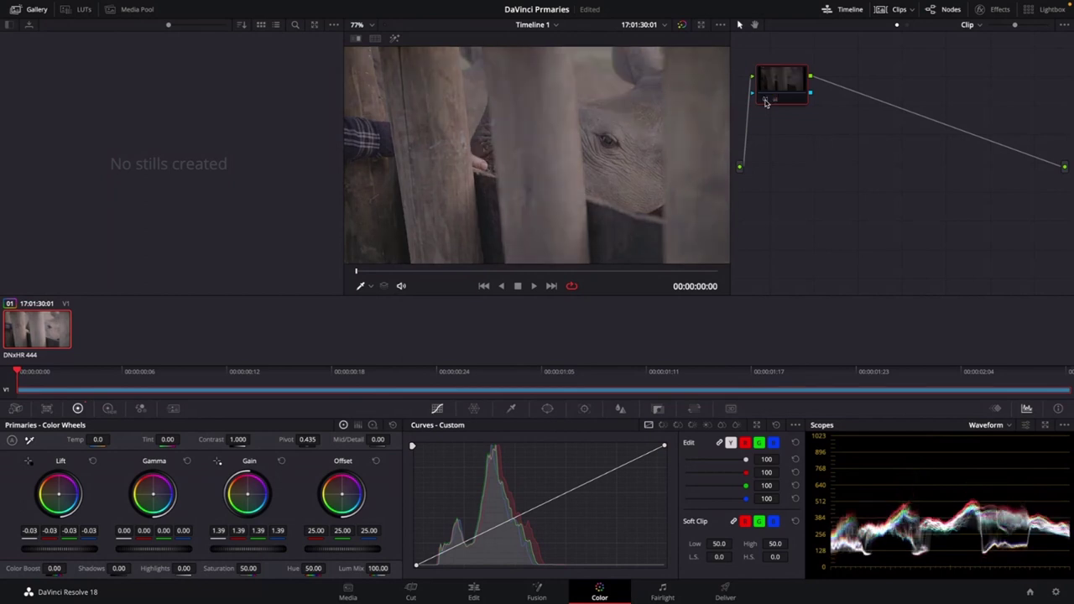
{"action": "left_click", "coordinate": [765, 101]}
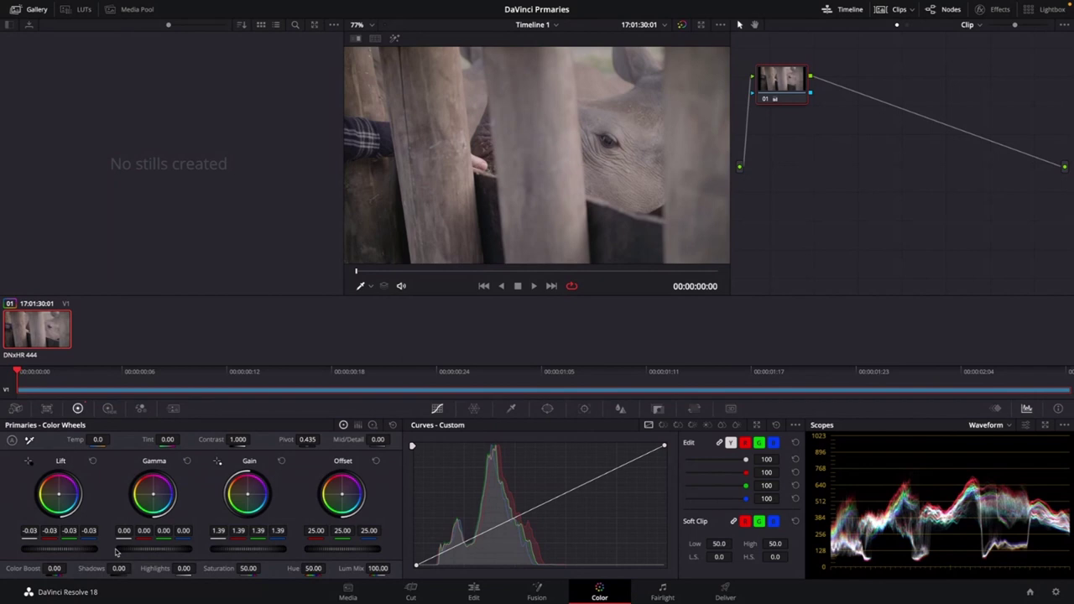
Raise the master Gamma to 0.03 and enter a Saturation of 75
{"action": "left_click_drag", "start_coordinate": [116, 551], "coordinate": [155, 551]}
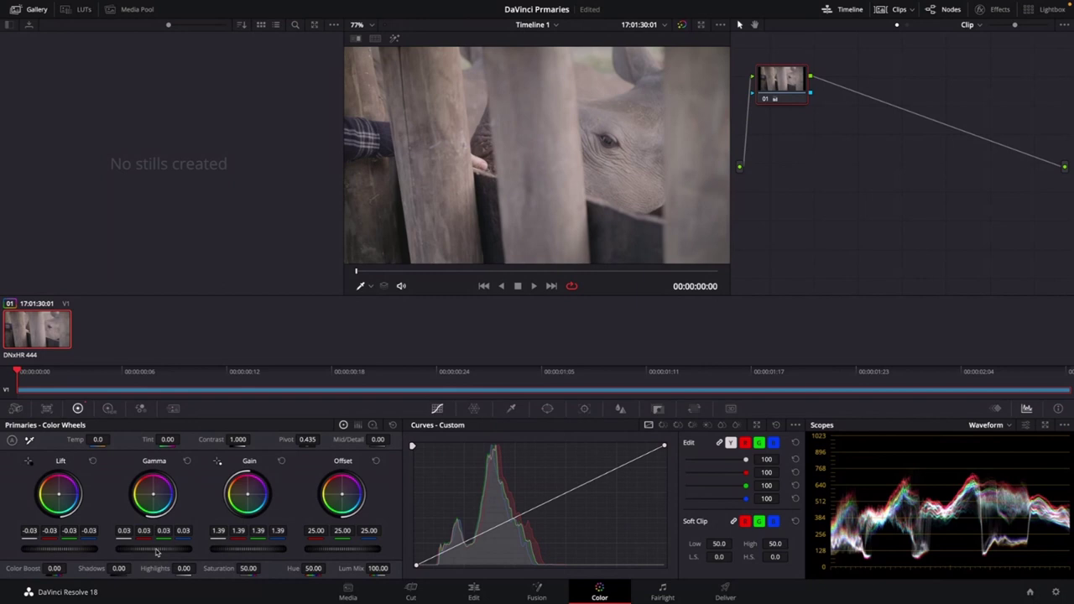
{"action": "double_click", "coordinate": [250, 568]}
{"action": "type", "text": "75"}
{"action": "key", "text": "Return"}
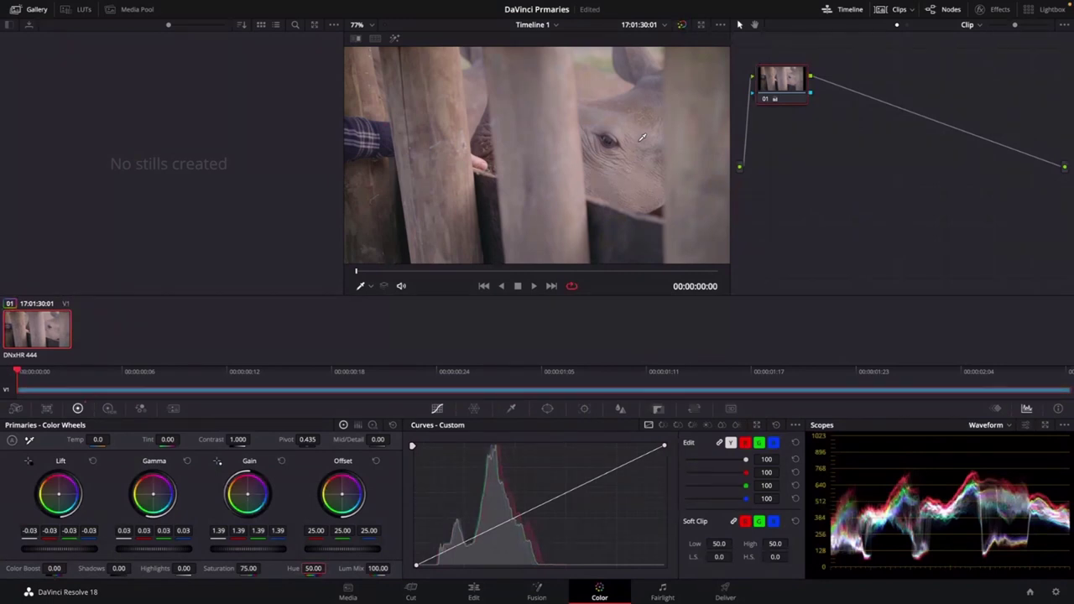
Sample the rhino's skin in the viewer to place a Custom curve point
{"action": "left_click", "coordinate": [642, 137]}
Turn on Show picker RGB value in the viewer and bring up the waveform scope settings
{"action": "right_click", "coordinate": [631, 147]}
{"action": "key", "text": "Escape"}
{"action": "right_click", "coordinate": [631, 146]}
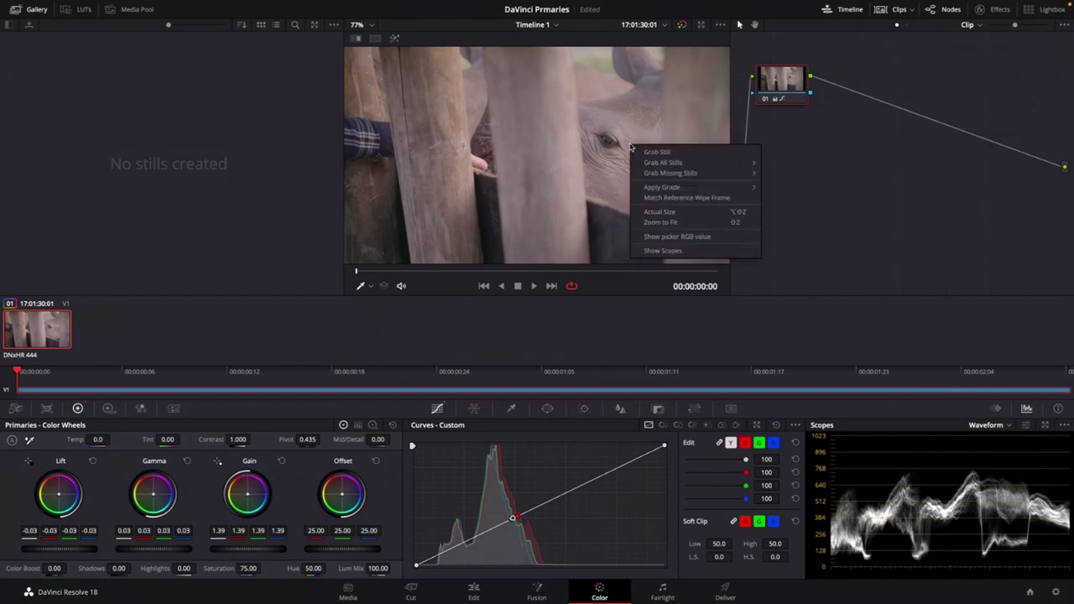
{"action": "left_click", "coordinate": [657, 237]}
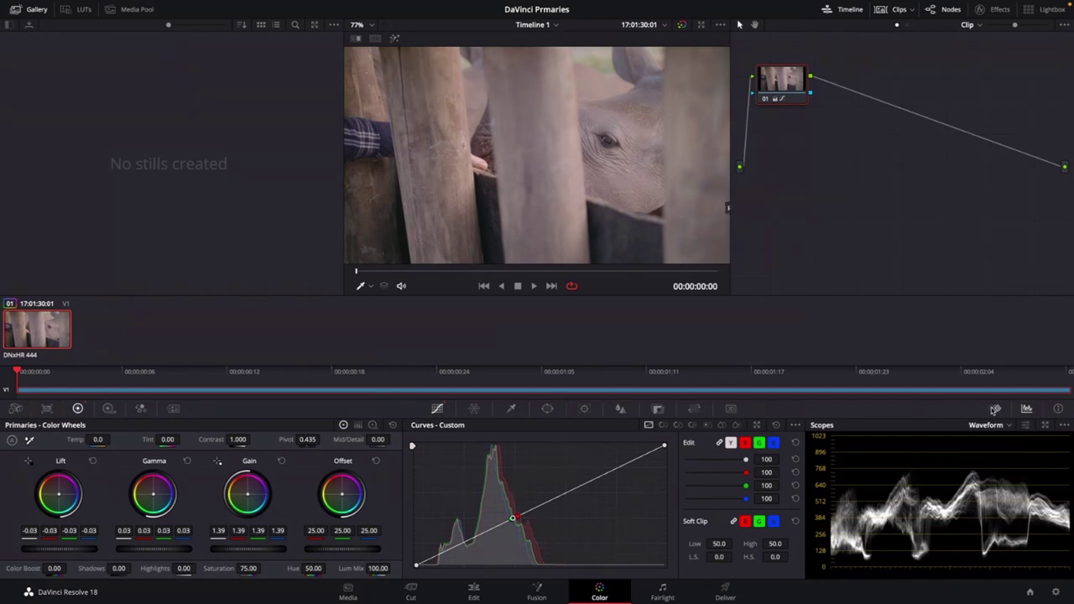
{"action": "left_click", "coordinate": [1026, 426]}
Show the Primaries as Color Bars to trim the green Gain to 1.33, then return to Color Wheels
{"action": "left_click", "coordinate": [357, 427]}
{"action": "left_click", "coordinate": [359, 426]}
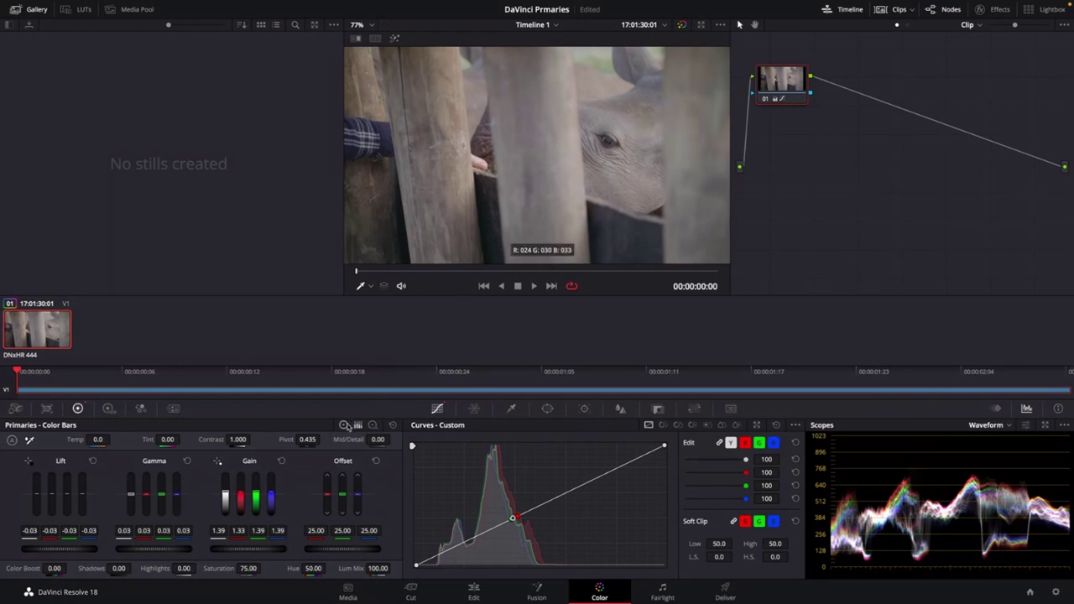
{"action": "left_click", "coordinate": [345, 425]}
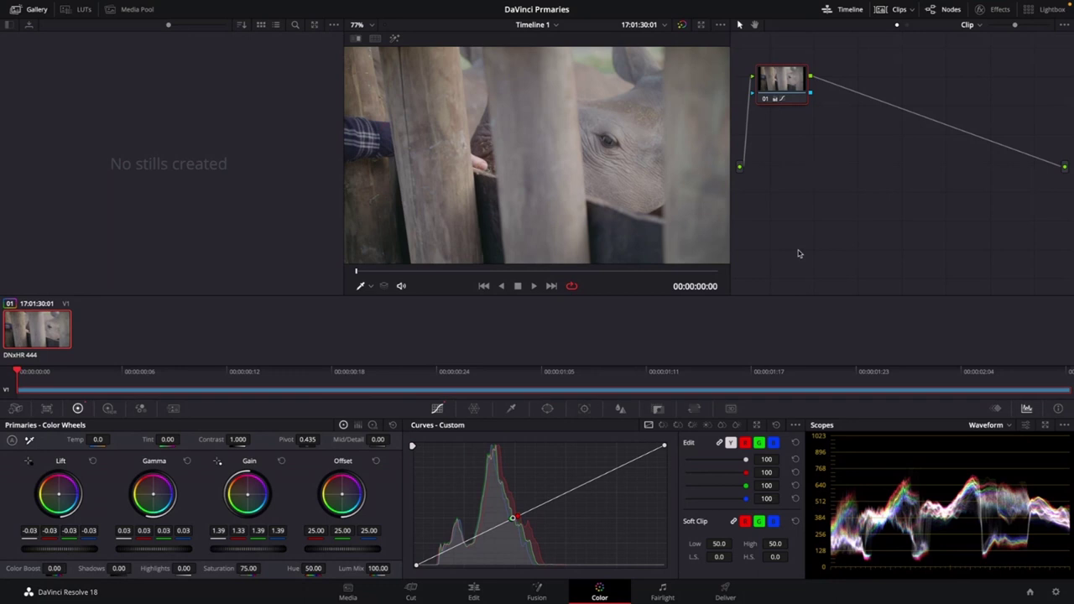
Add serial node 02 after node 01 using the node's Add Node menu
{"action": "key", "text": "alt+s"}
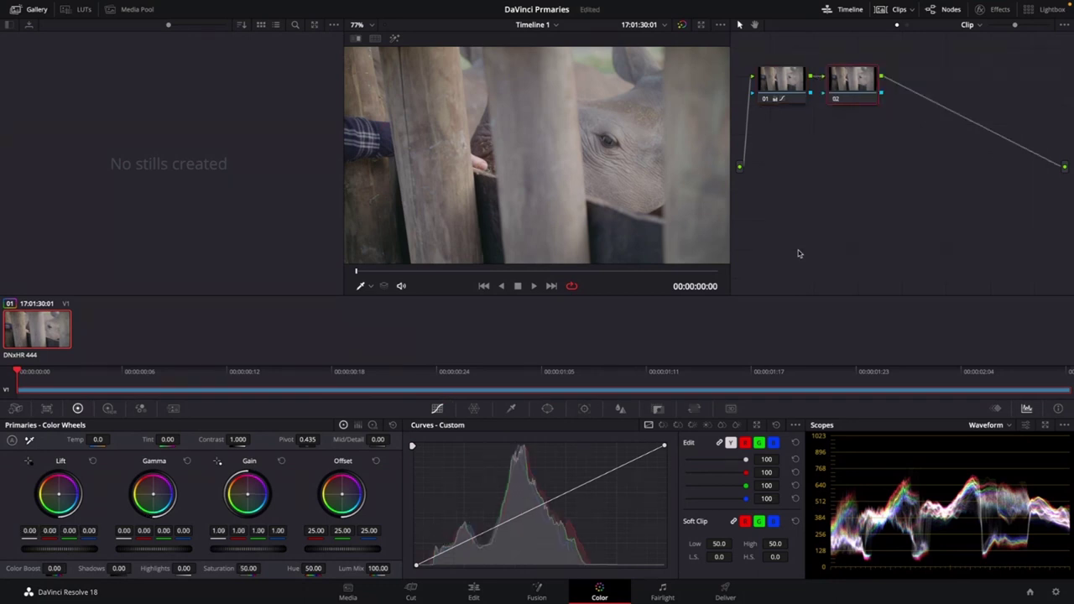
{"action": "key", "text": "ctrl+z"}
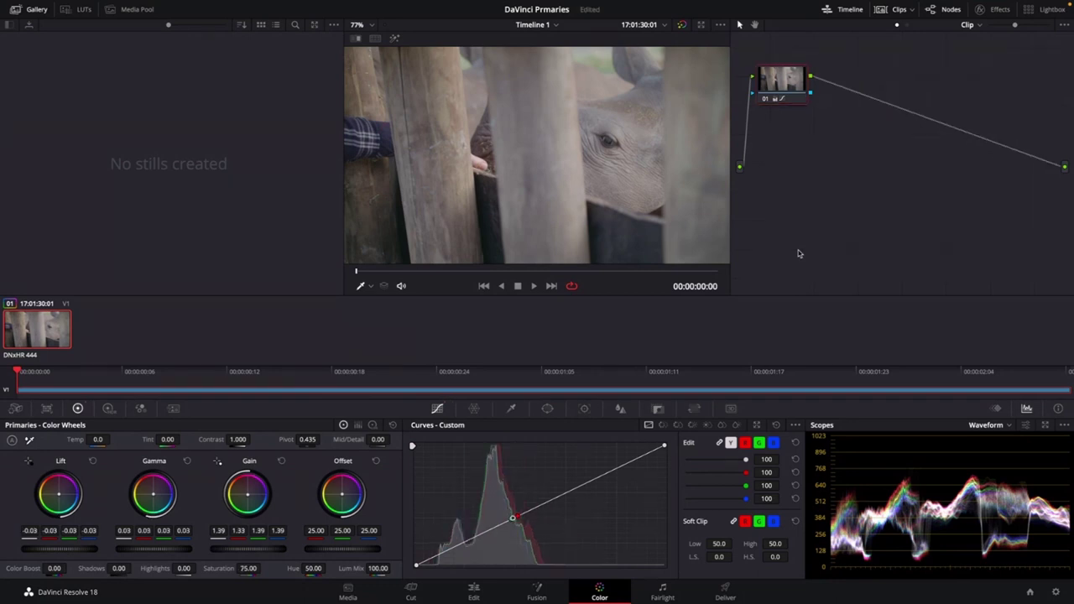
{"action": "right_click", "coordinate": [797, 97]}
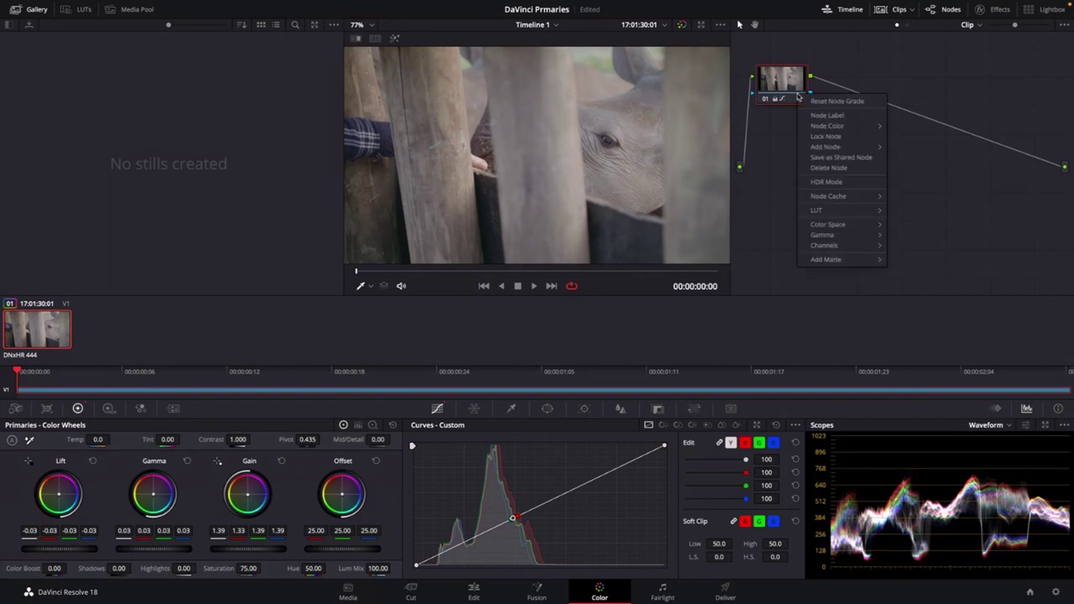
{"action": "mouse_move", "coordinate": [831, 147]}
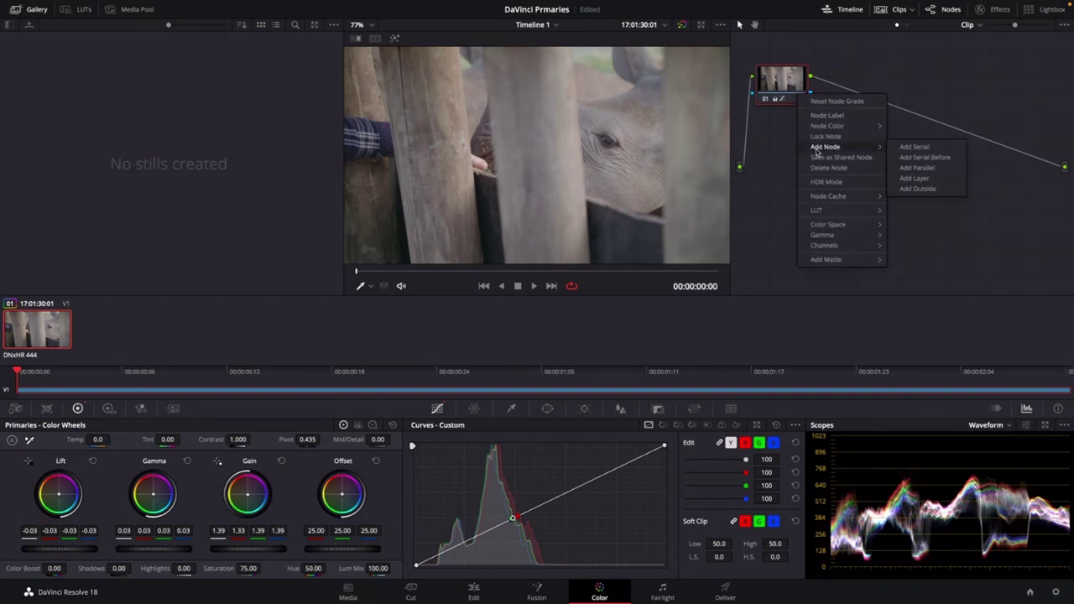
{"action": "left_click", "coordinate": [914, 146]}
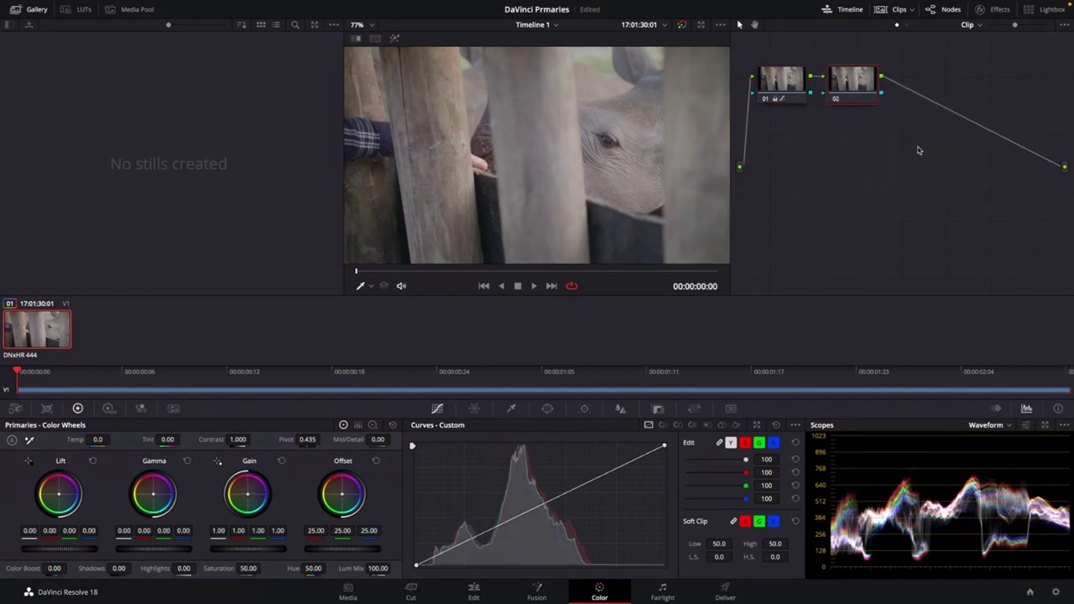
Label node 01 'Balance'
{"action": "right_click", "coordinate": [789, 74]}
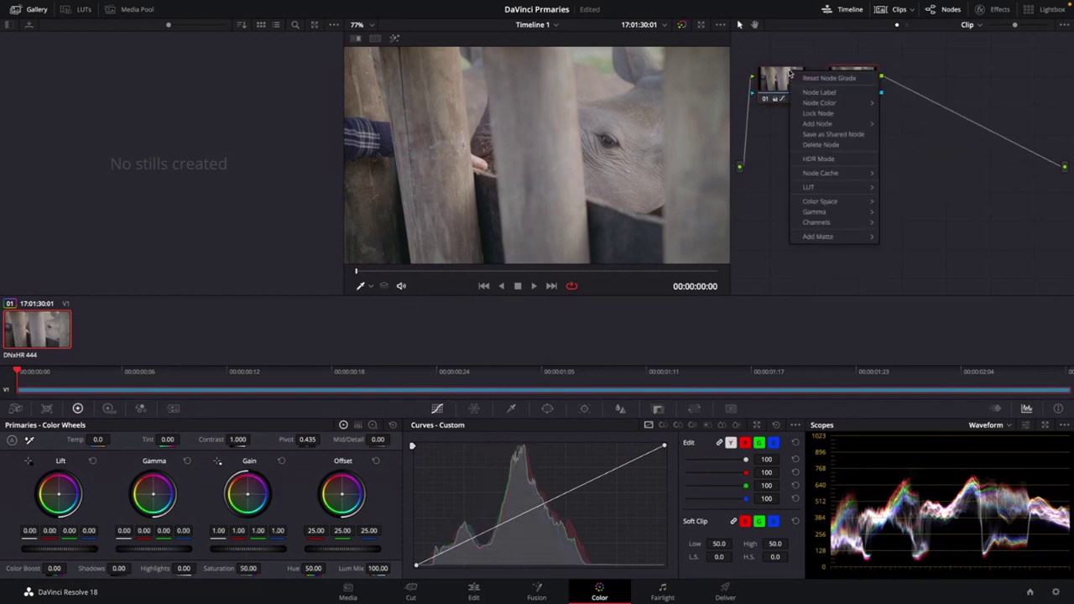
{"action": "left_click", "coordinate": [807, 92]}
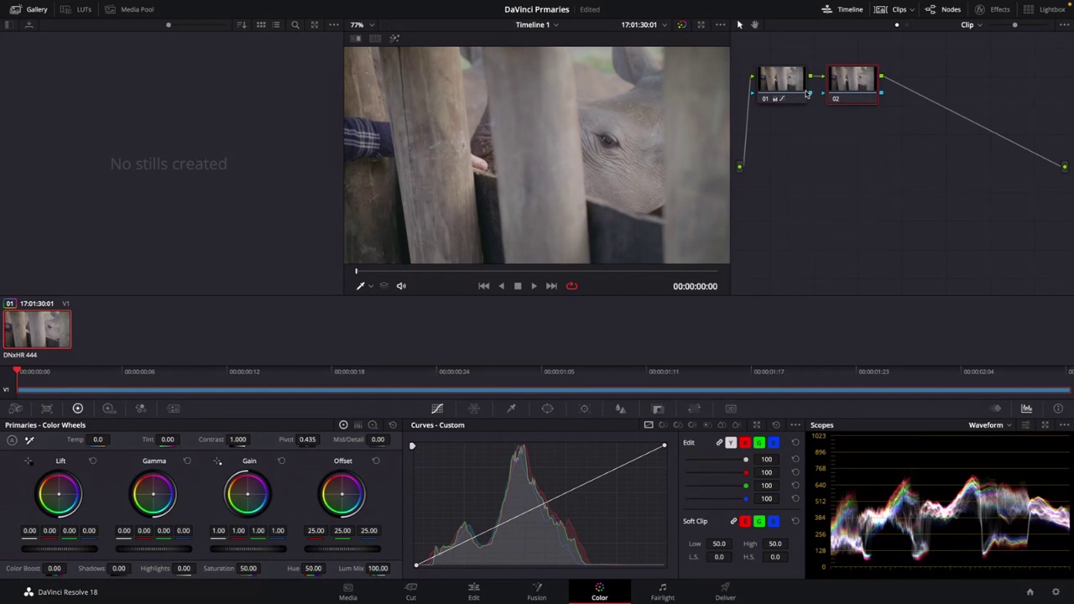
{"action": "type", "text": "Balance"}
{"action": "left_click", "coordinate": [830, 50]}
Label node 02 'look'
{"action": "right_click", "coordinate": [852, 101]}
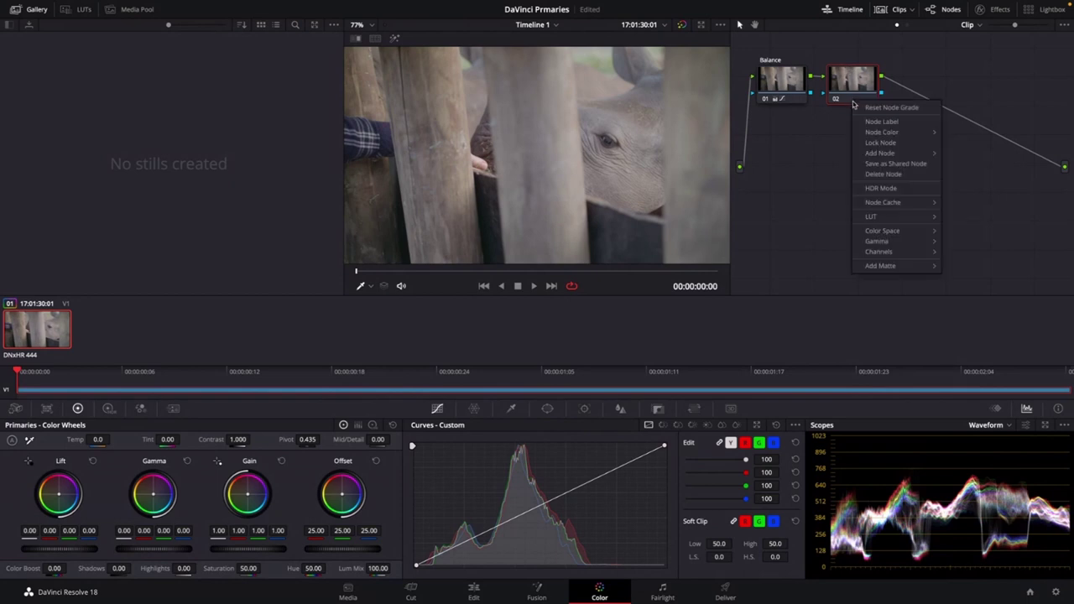
{"action": "right_click", "coordinate": [851, 98]}
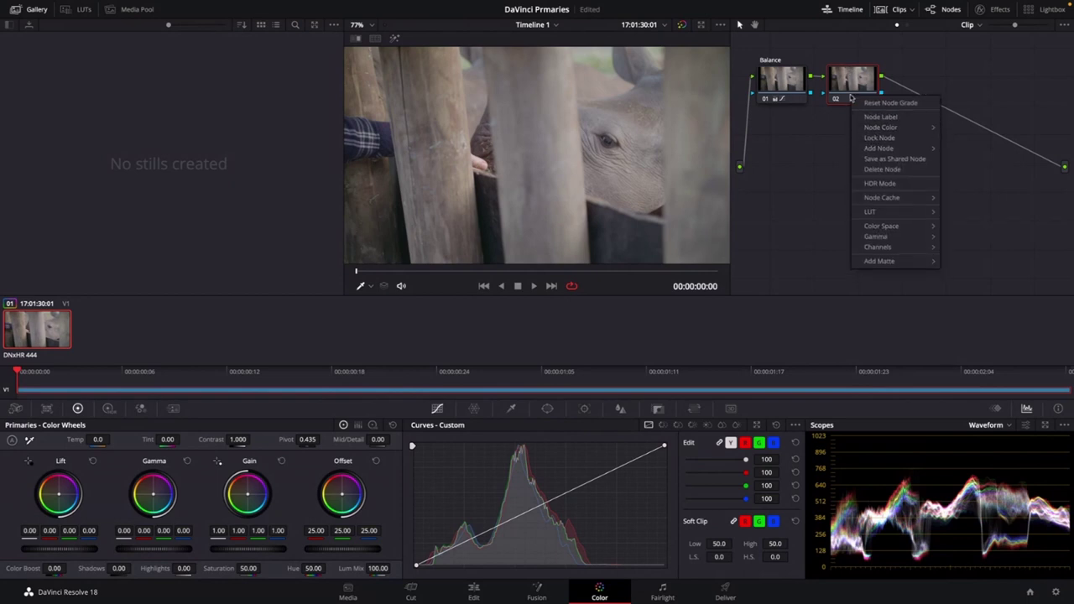
{"action": "left_click", "coordinate": [872, 118]}
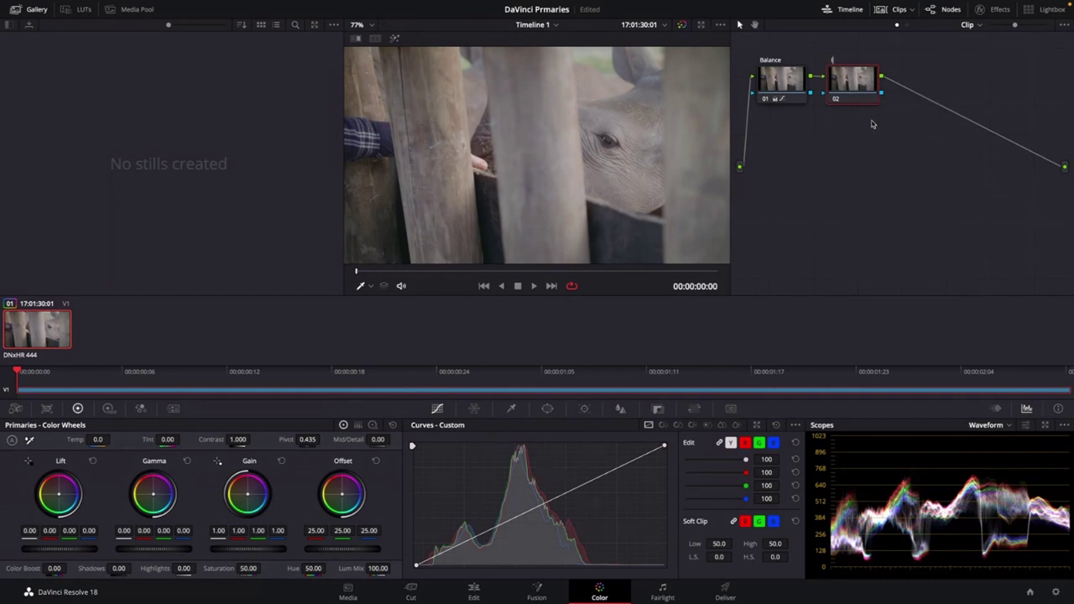
{"action": "type", "text": "look"}
{"action": "key", "text": "Return"}
{"action": "left_click", "coordinate": [833, 100]}
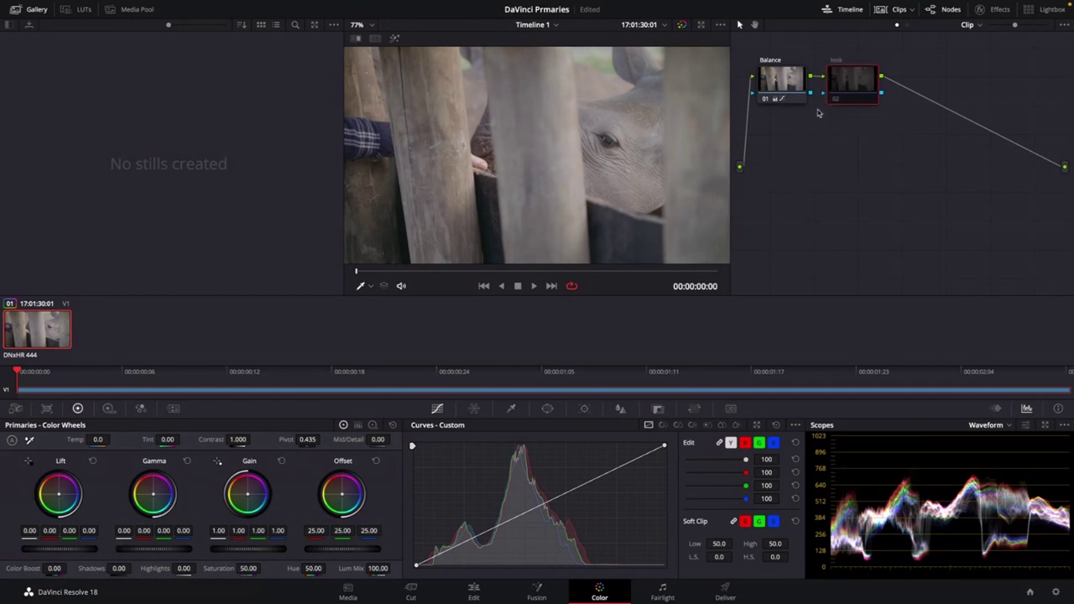
{"action": "left_click", "coordinate": [779, 84]}
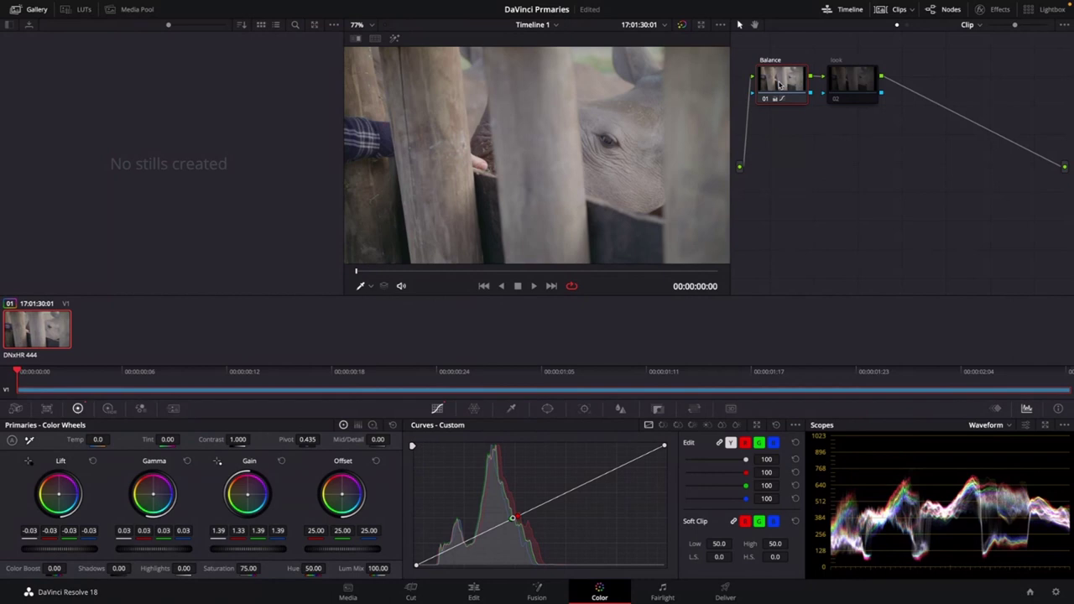
{"action": "left_click", "coordinate": [846, 95]}
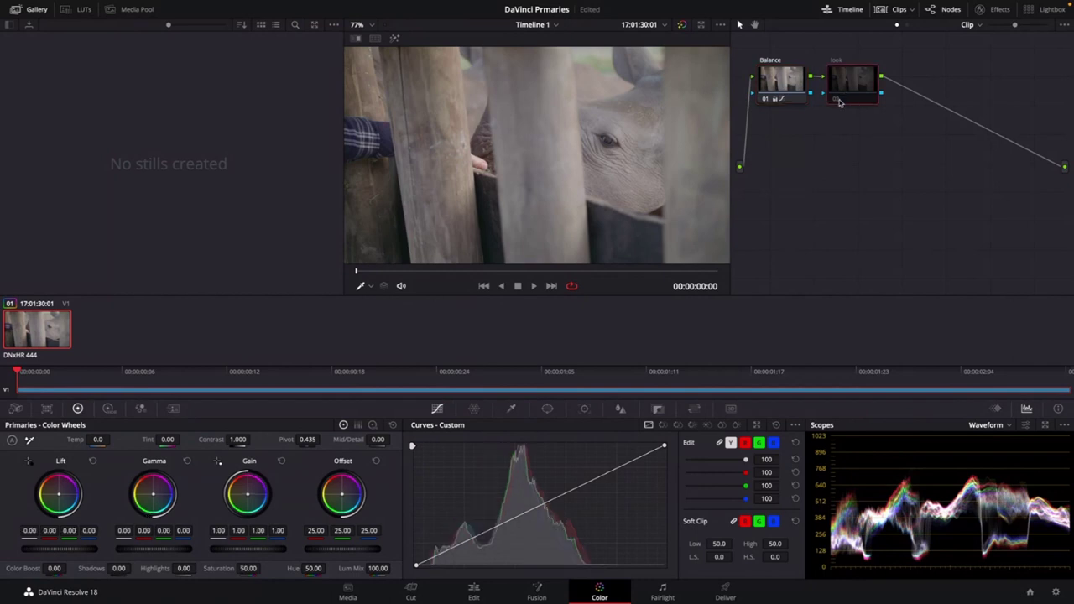
{"action": "left_click", "coordinate": [837, 99]}
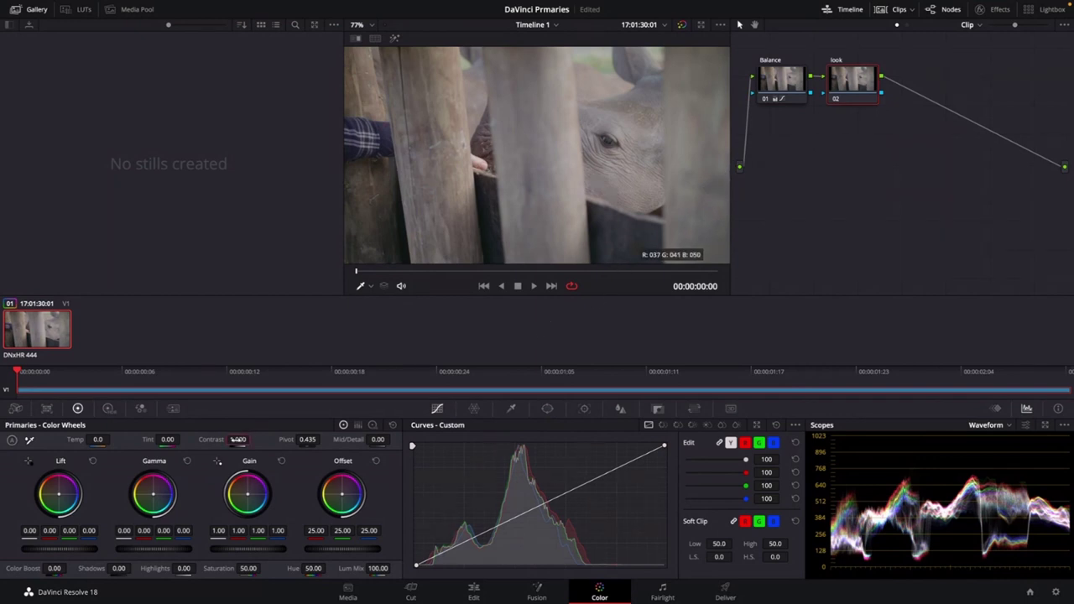
Set the look node's Contrast to 1.248 with Pivot at 0.587
{"action": "left_click_drag", "start_coordinate": [239, 439], "coordinate": [238, 438]}
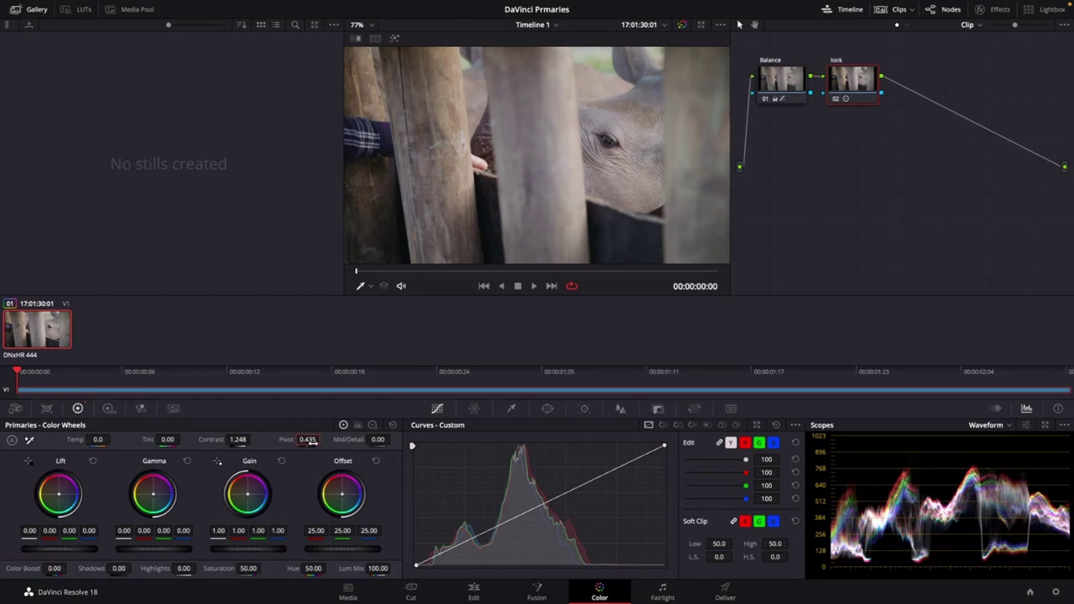
{"action": "left_click_drag", "start_coordinate": [311, 442], "coordinate": [314, 443]}
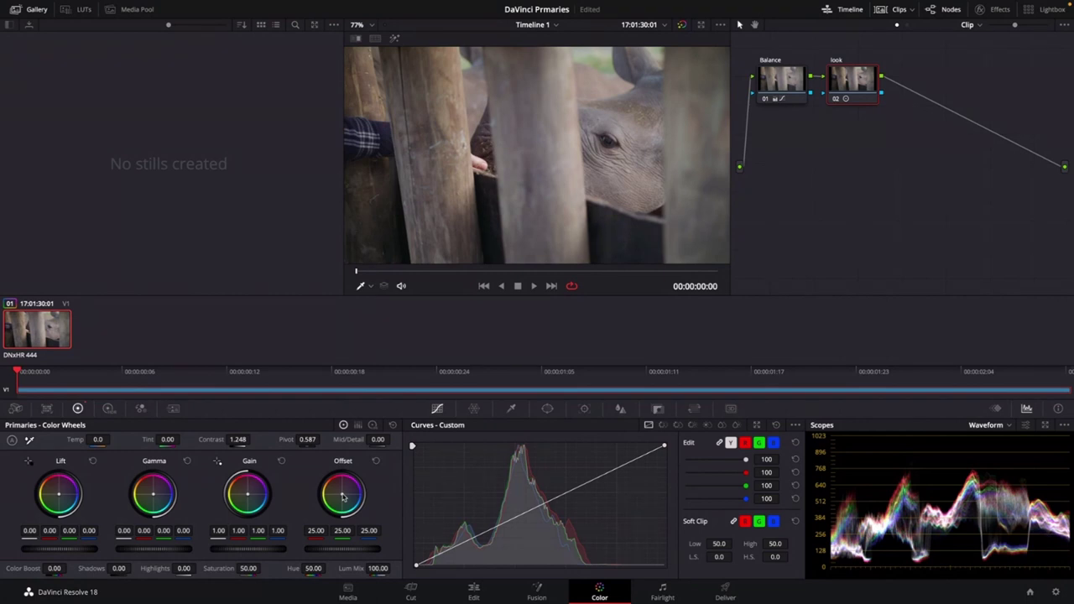
Shift the look node's Offset toward blue (24.33/24.52/26.58), then raise Lift red to 0.02 and blue to 0.01
{"action": "left_click_drag", "start_coordinate": [342, 497], "coordinate": [342, 497]}
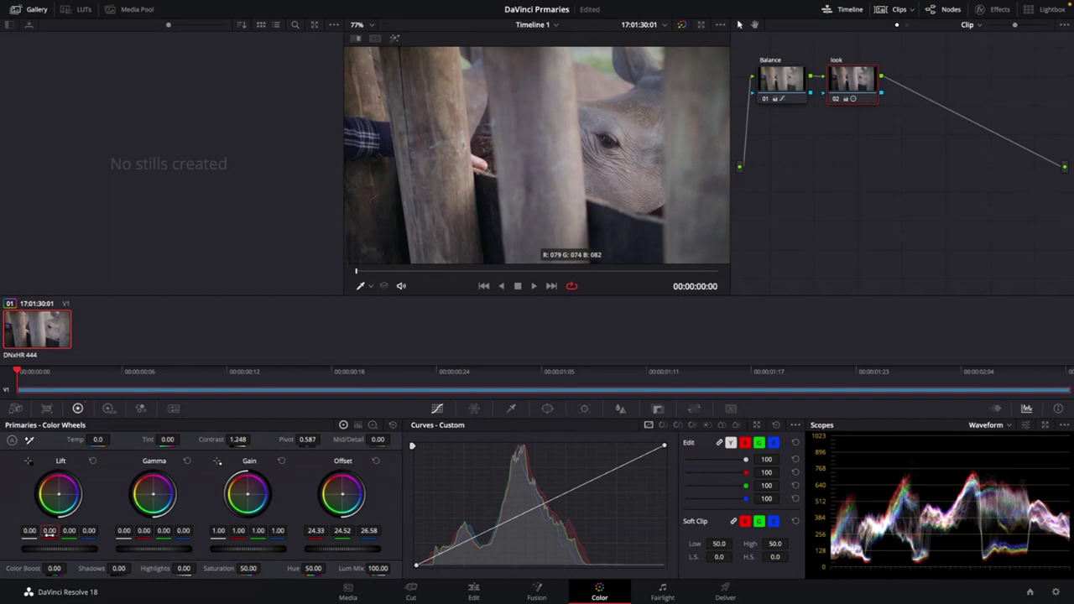
{"action": "left_click_drag", "start_coordinate": [49, 534], "coordinate": [52, 534]}
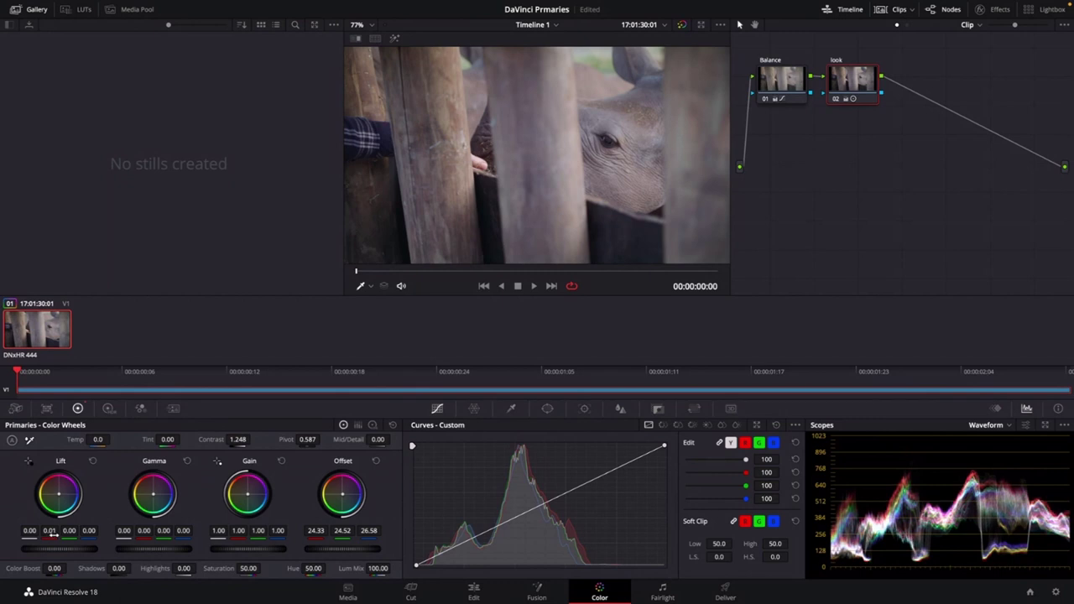
{"action": "left_click_drag", "start_coordinate": [52, 534], "coordinate": [54, 534]}
{"action": "left_click_drag", "start_coordinate": [93, 534], "coordinate": [98, 534]}
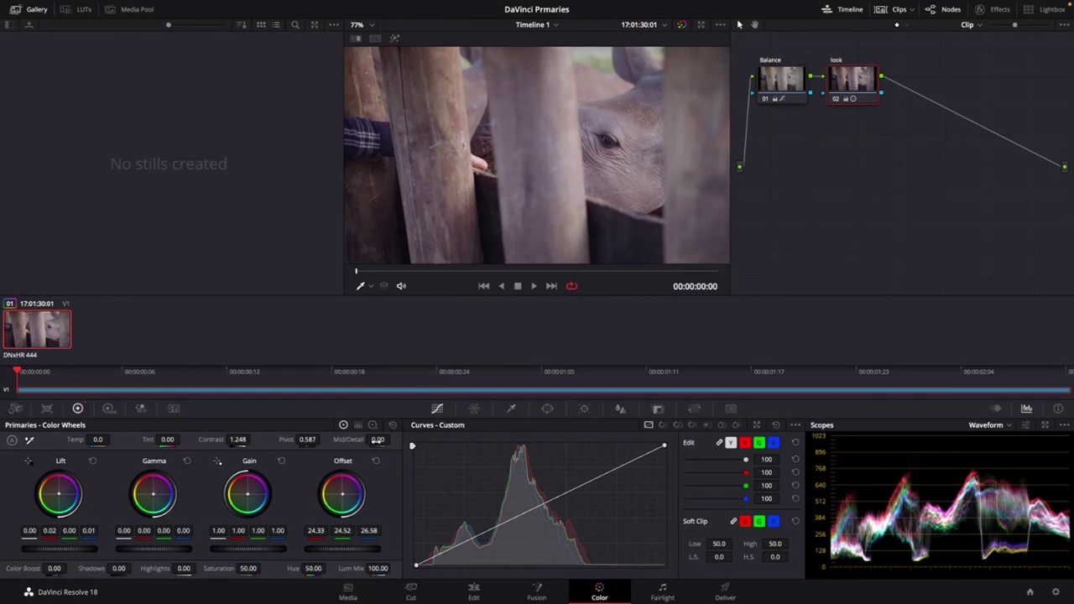
Scrub the look node's Mid/Detail value up to 39.50
{"action": "left_click_drag", "start_coordinate": [378, 439], "coordinate": [374, 441]}
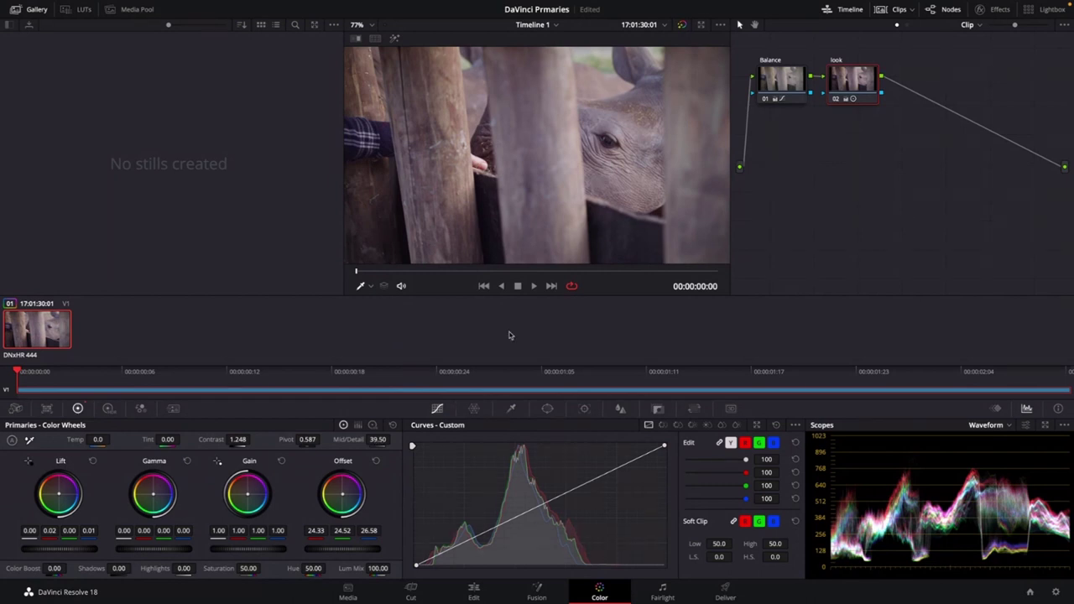
{"action": "key", "text": "ctrl+d"}
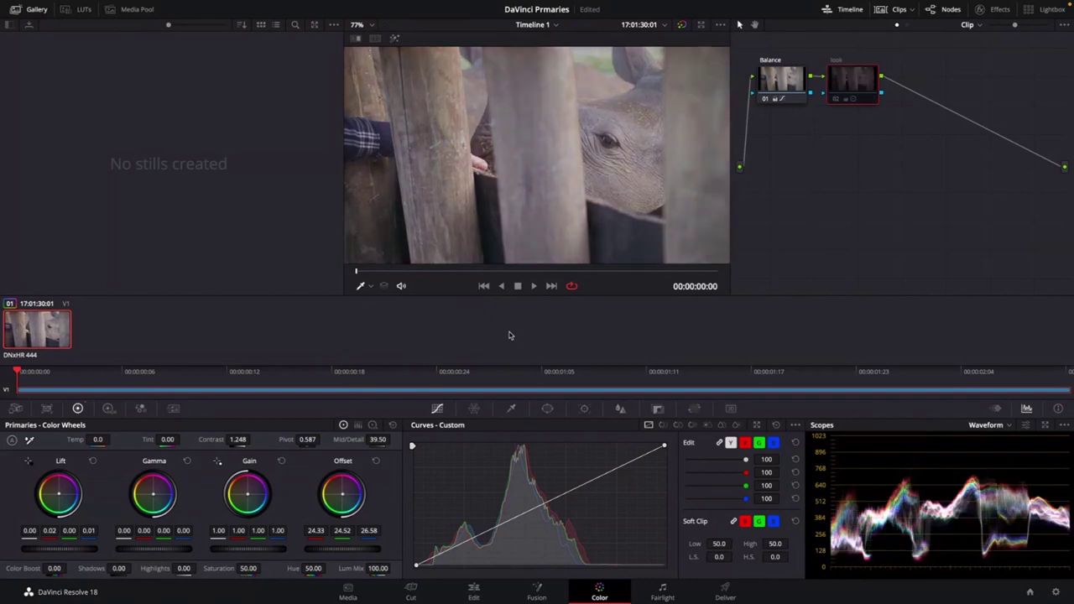
{"action": "key", "text": "ctrl+d"}
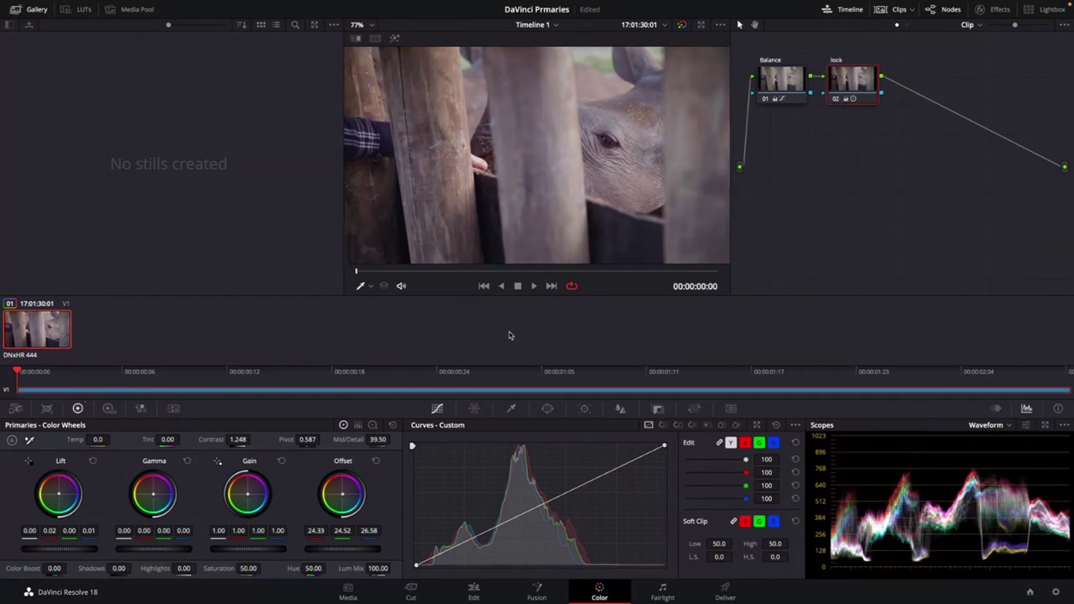